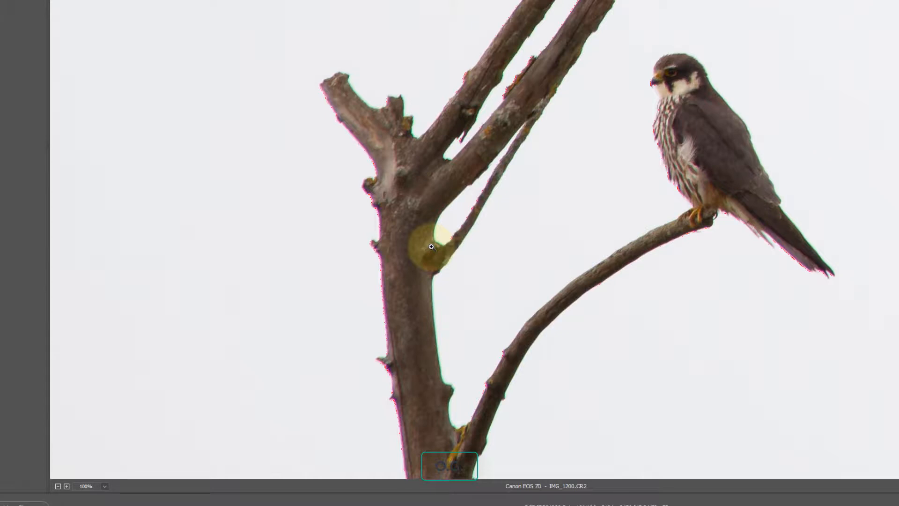
Open the Lens Corrections panel and enable Remove Chromatic Aberration on the falcon photo.
left_click(799, 314)
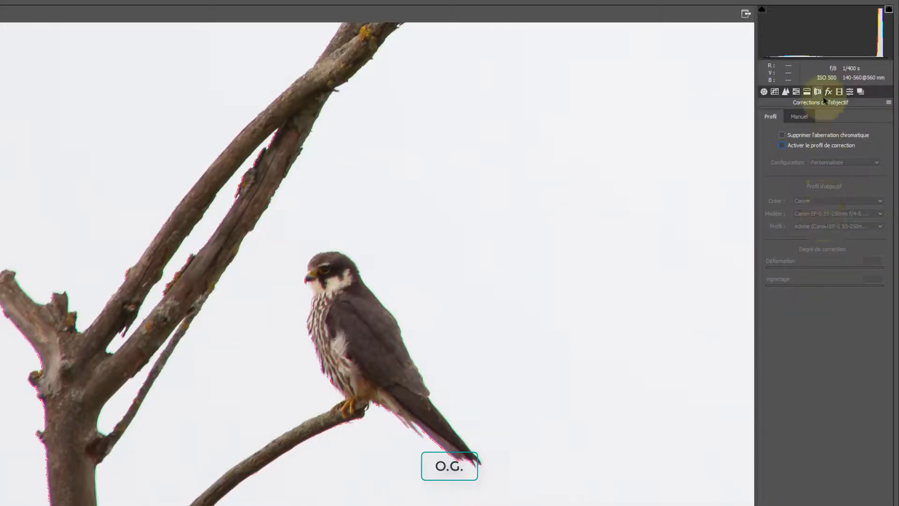
left_click(802, 136)
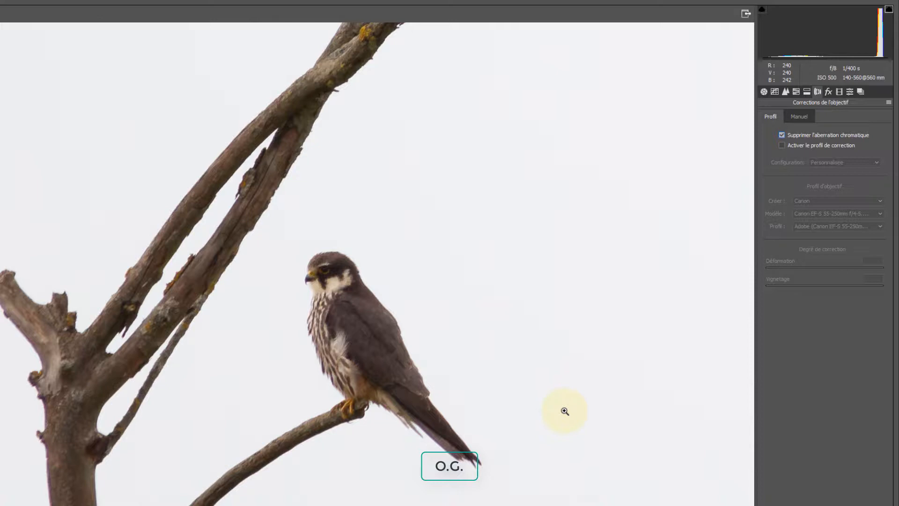
left_click(782, 135)
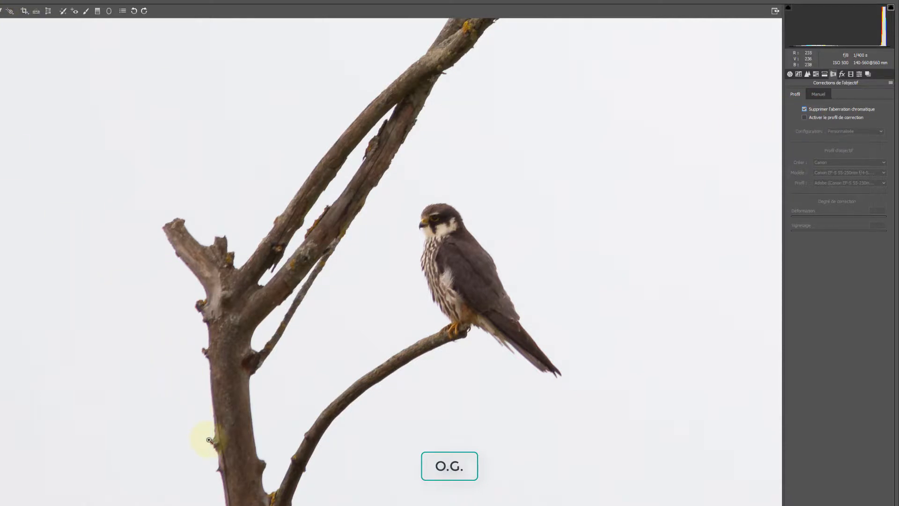
Zoom into the tree trunk and toggle chromatic aberration removal off and on, glancing at the Manual tab, to compare edges.
left_click(221, 465)
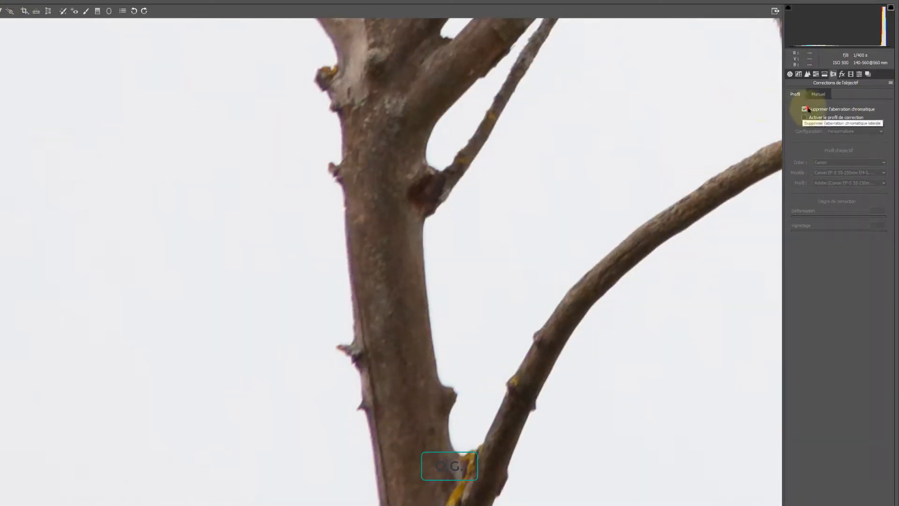
left_click(805, 109)
left_click(805, 109)
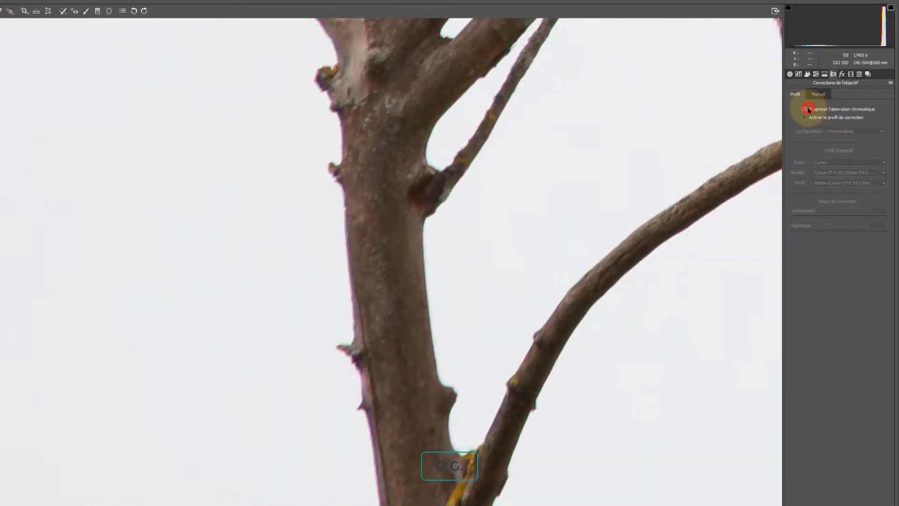
left_click(807, 110)
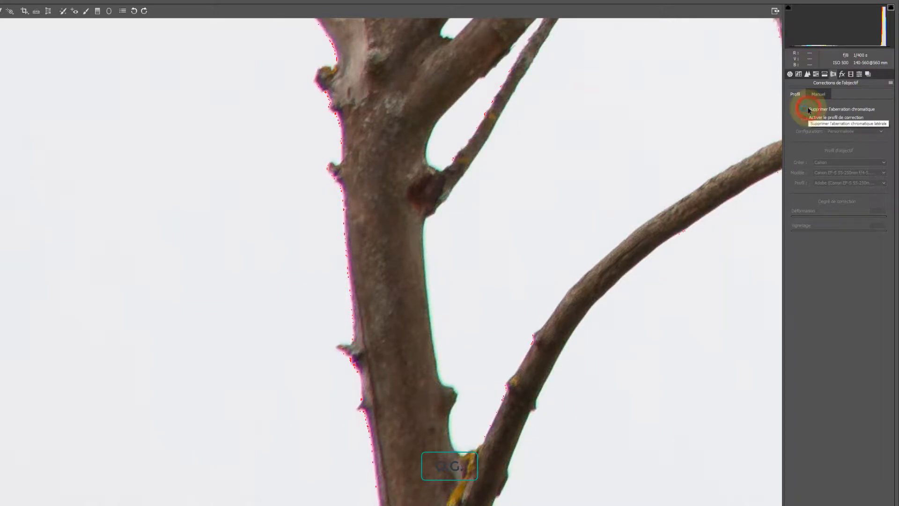
left_click(808, 110)
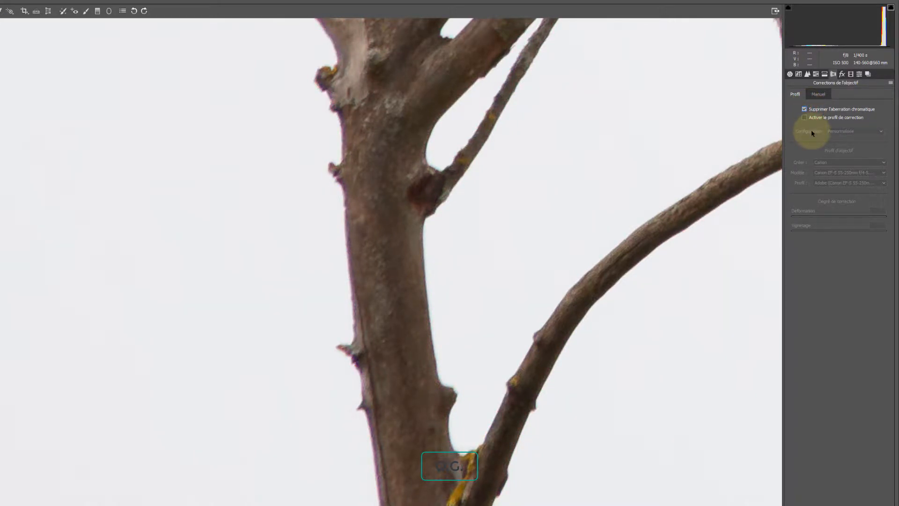
left_click(818, 94)
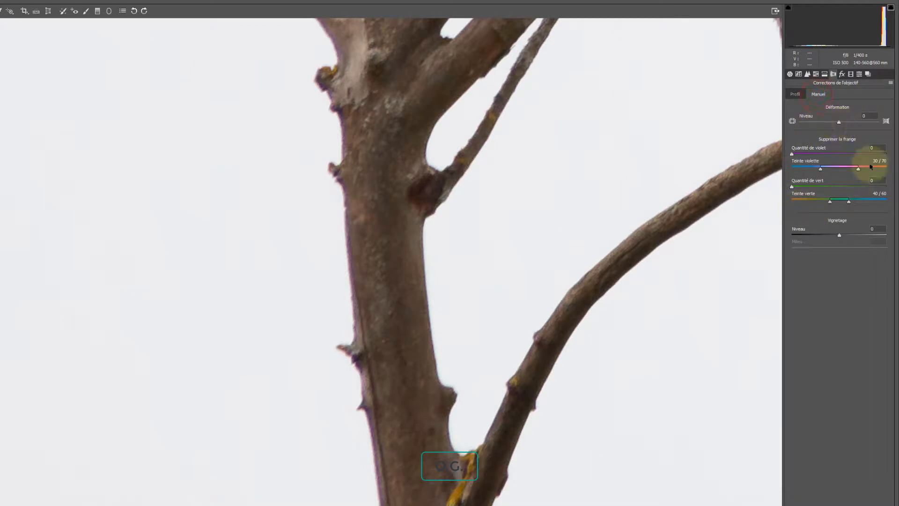
left_click(795, 94)
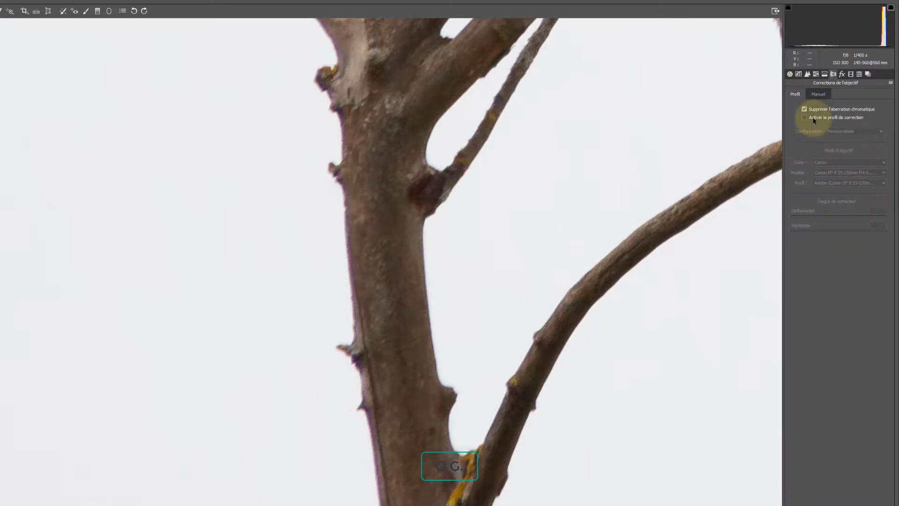
Enable the lens correction profile and choose Canon as the lens maker.
left_click(813, 119)
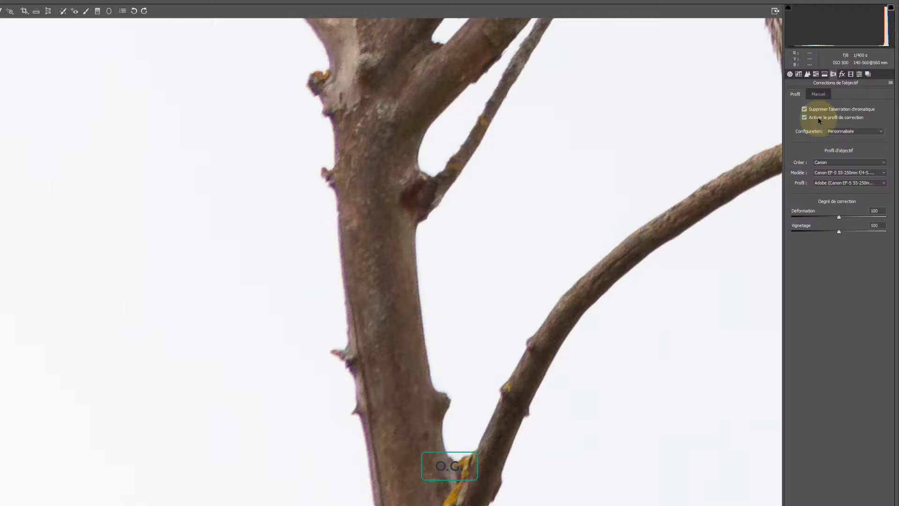
left_click(824, 121)
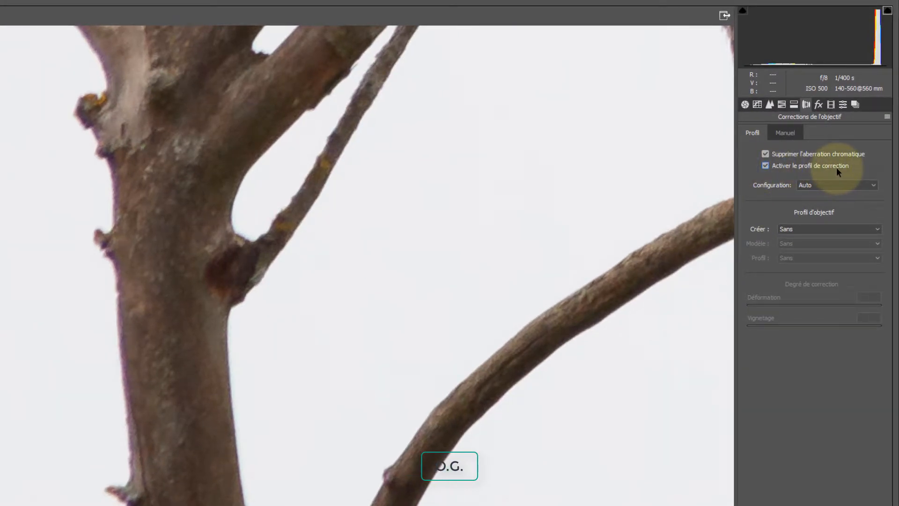
left_click(804, 229)
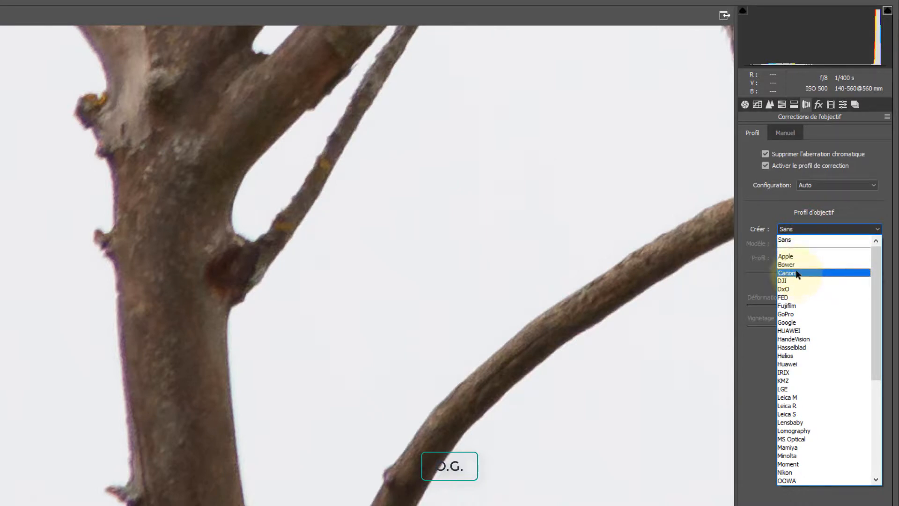
left_click(795, 273)
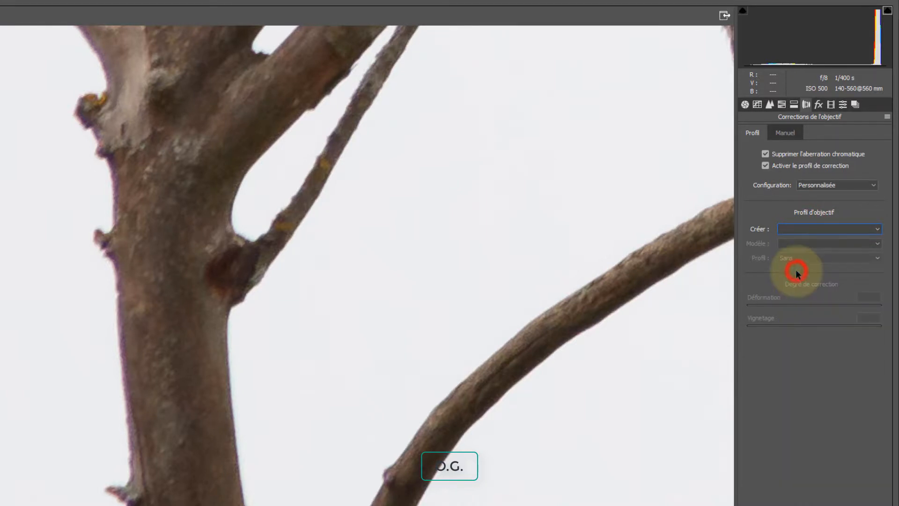
left_click(822, 243)
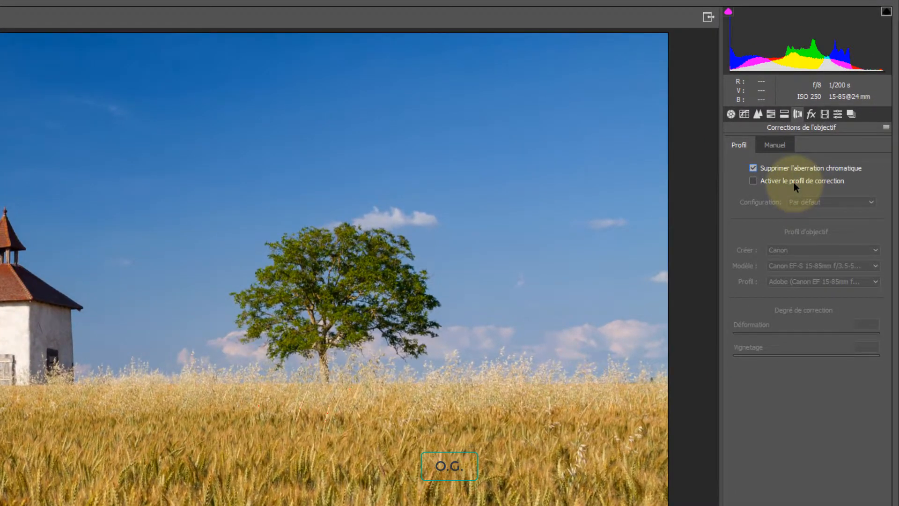
Enable the lens correction profile on the chapel photo, toggling it off and on to compare.
left_click(794, 182)
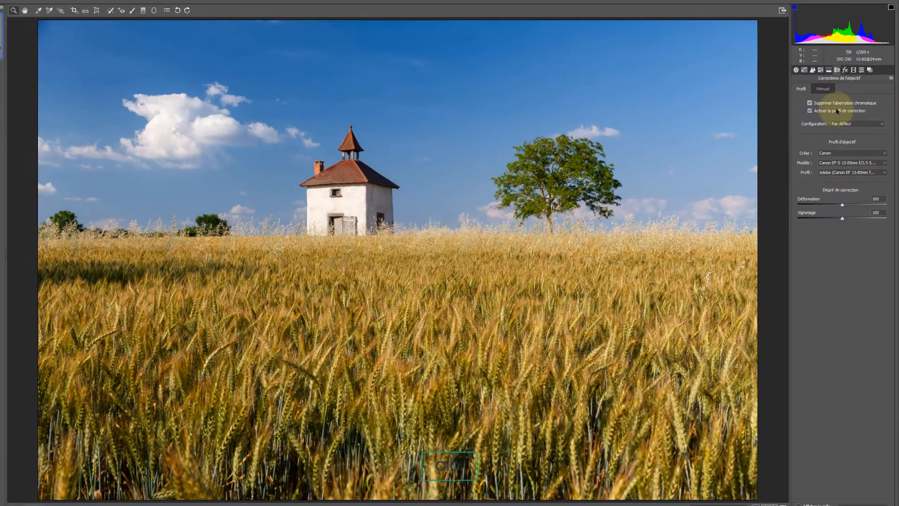
left_click(799, 181)
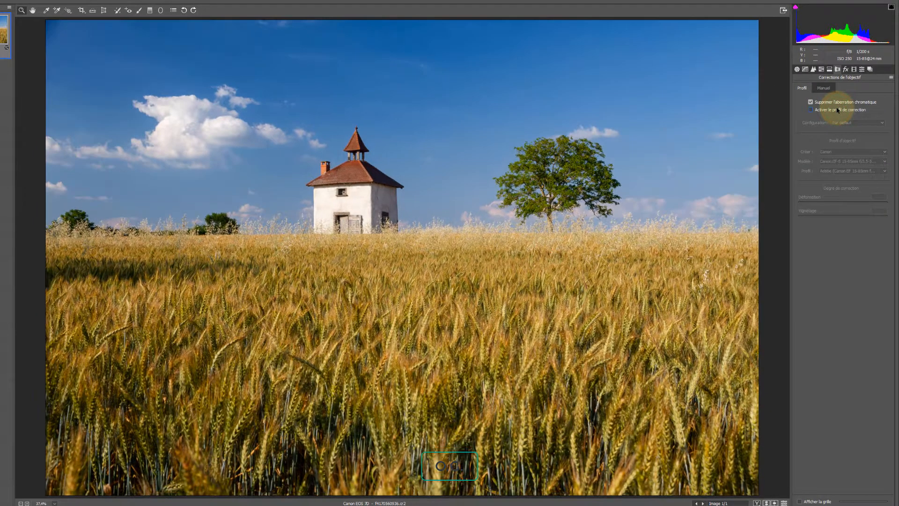
left_click(836, 110)
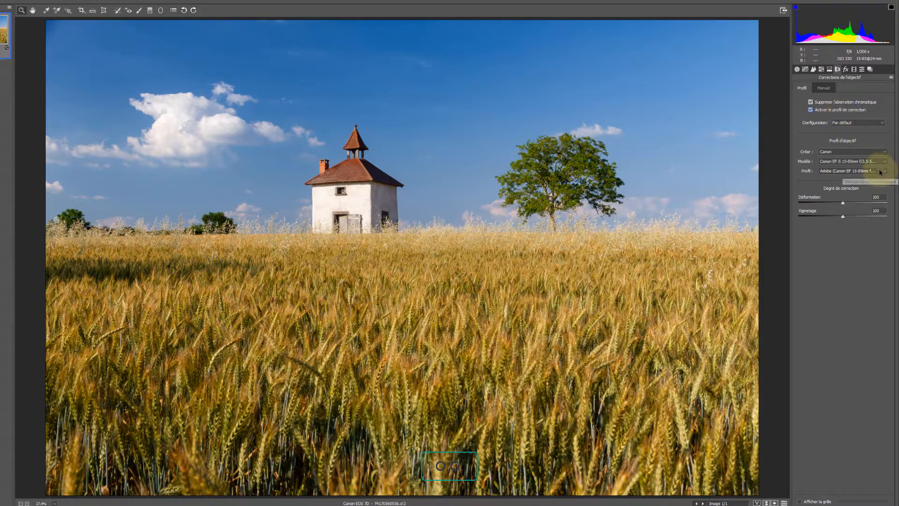
Set the profile's distortion correction to 181 and return the vignetting correction to 100 after trying a higher value.
left_click(843, 203)
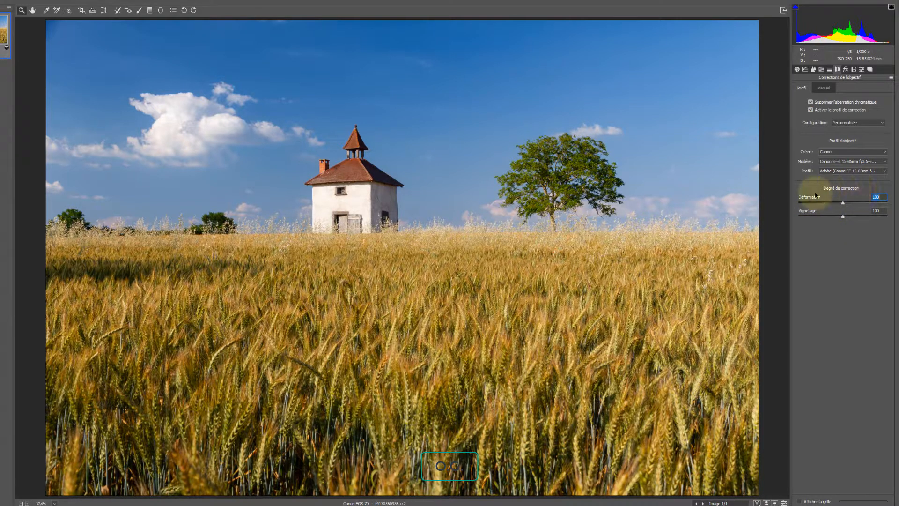
left_click_drag(840, 204, 880, 206)
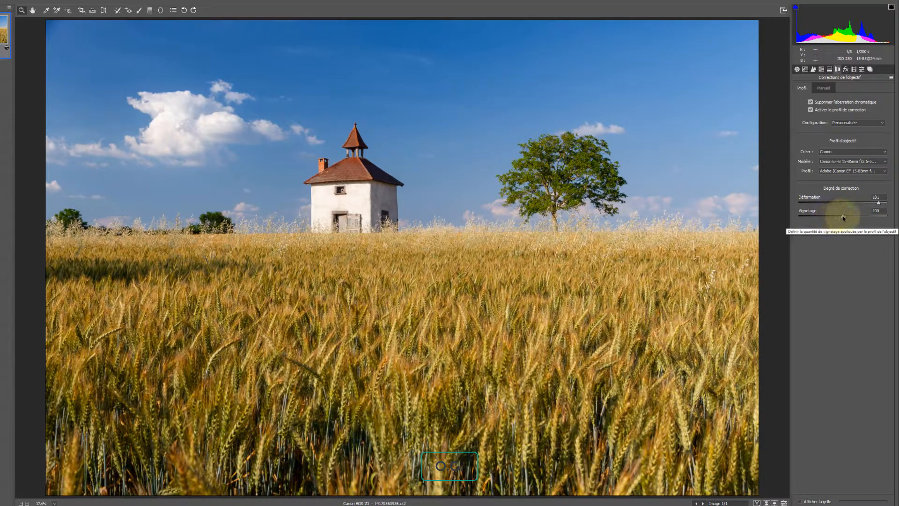
mouse_move(845, 218)
left_mouse_down()
mouse_move(833, 218)
mouse_move(859, 218)
left_mouse_up()
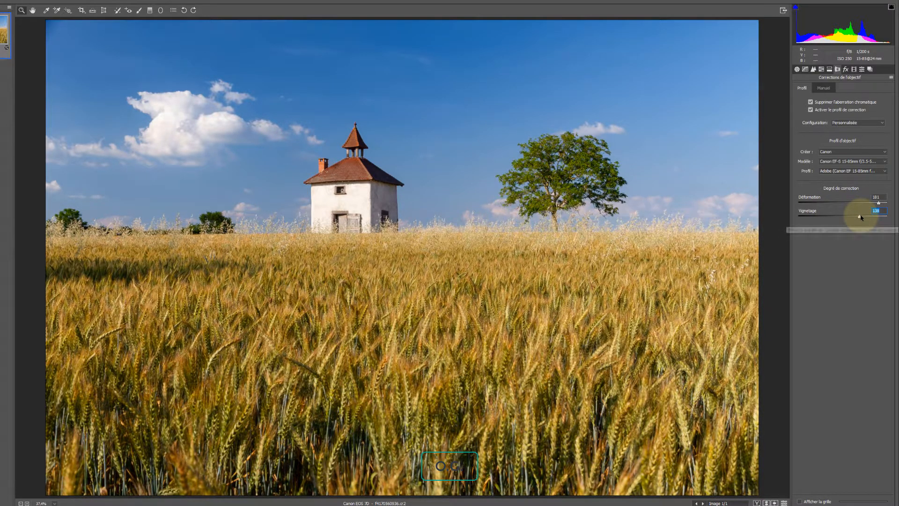
double_click(859, 216)
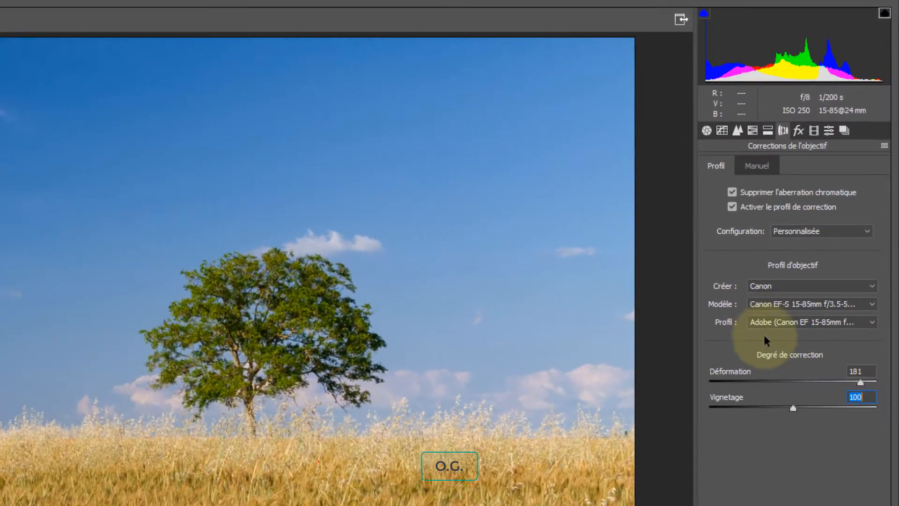
Open the Effects panel and try positive and negative post-crop vignetting amounts.
left_click(798, 129)
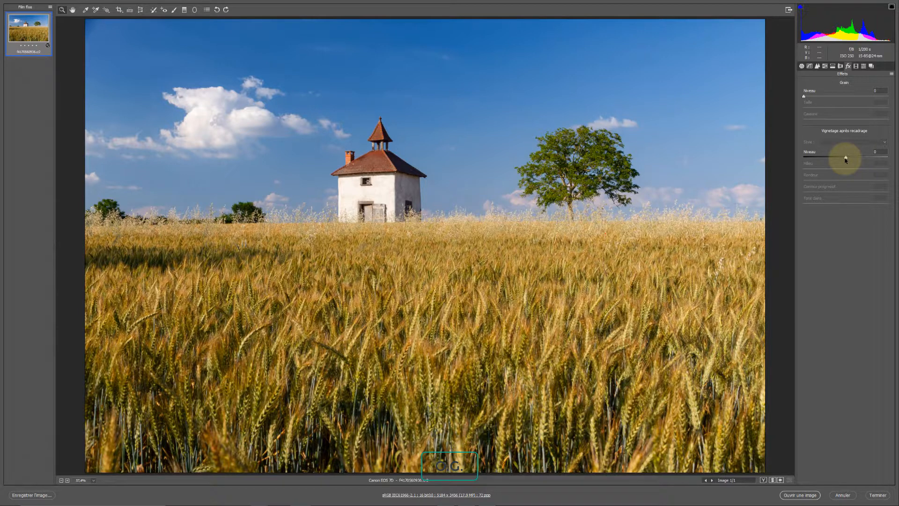
mouse_move(846, 160)
left_mouse_down()
mouse_move(831, 160)
mouse_move(853, 162)
left_mouse_up()
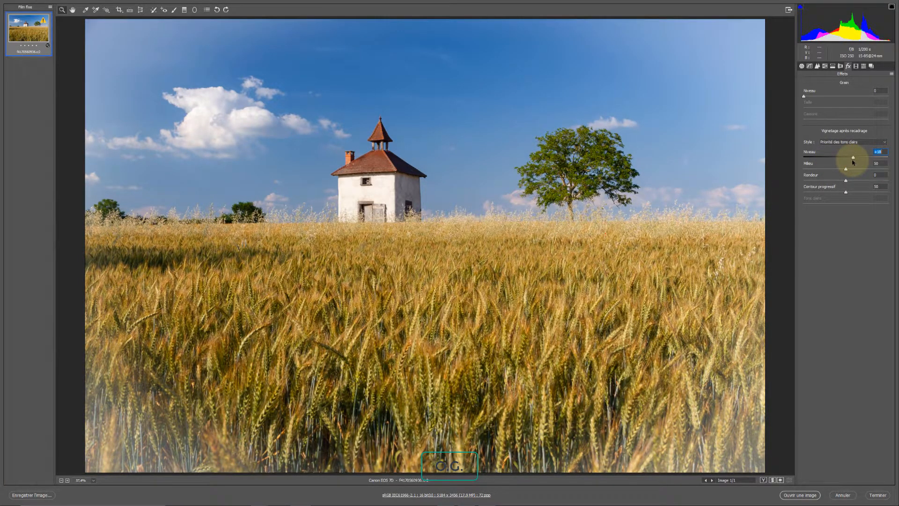
left_click(852, 159)
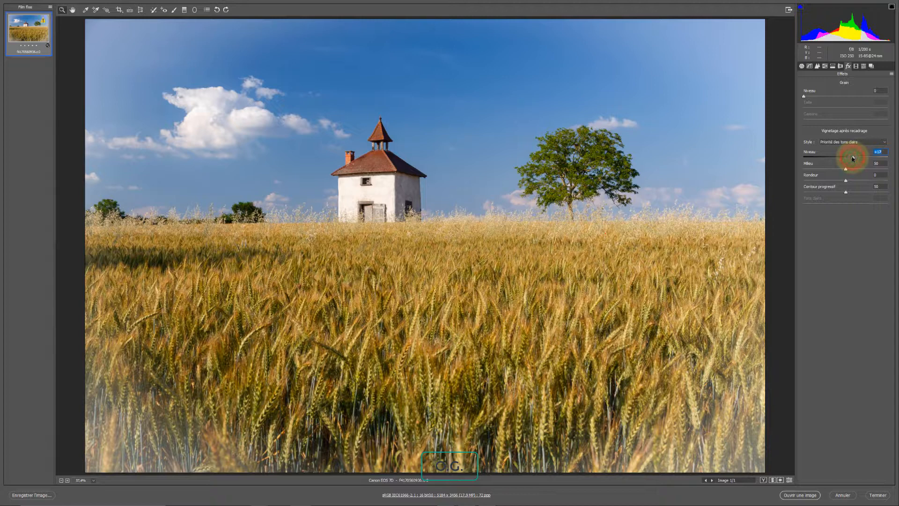
left_click_drag(852, 159, 832, 162)
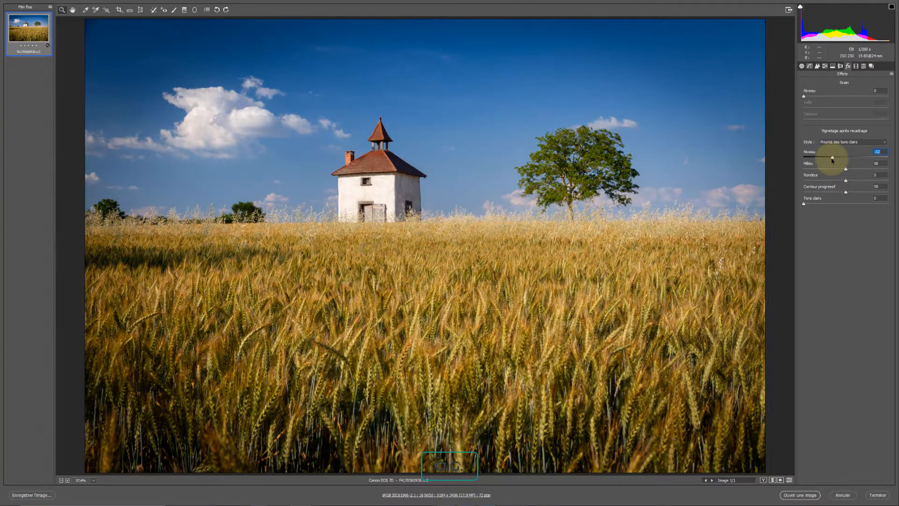
left_click_drag(832, 160, 842, 158)
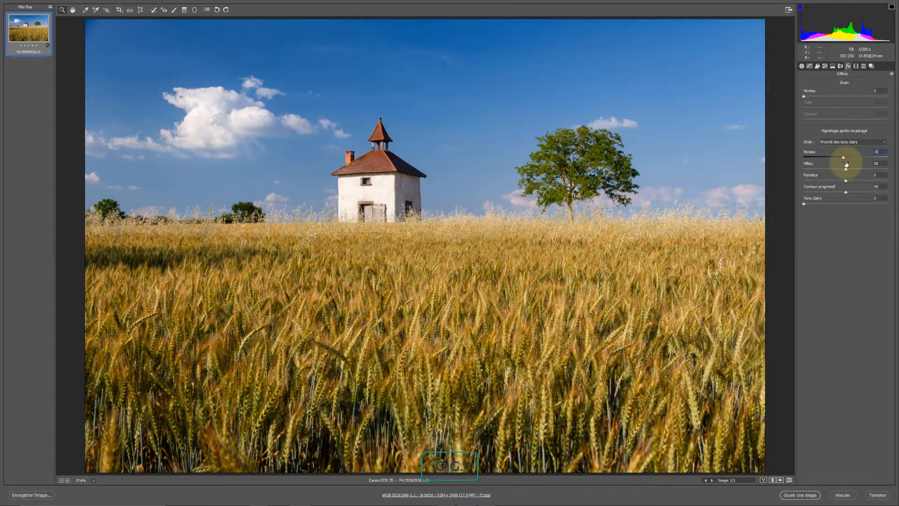
Try a -100 vignette amount with altered roundness and feather, then reset roundness and feather to defaults.
mouse_move(844, 159)
left_mouse_down()
mouse_move(794, 165)
mouse_move(846, 172)
left_mouse_up()
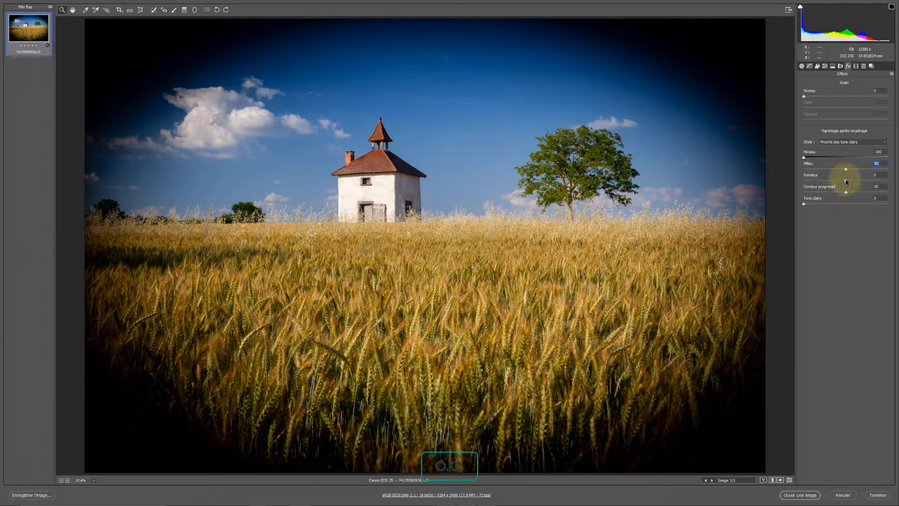
left_click_drag(846, 183, 815, 194)
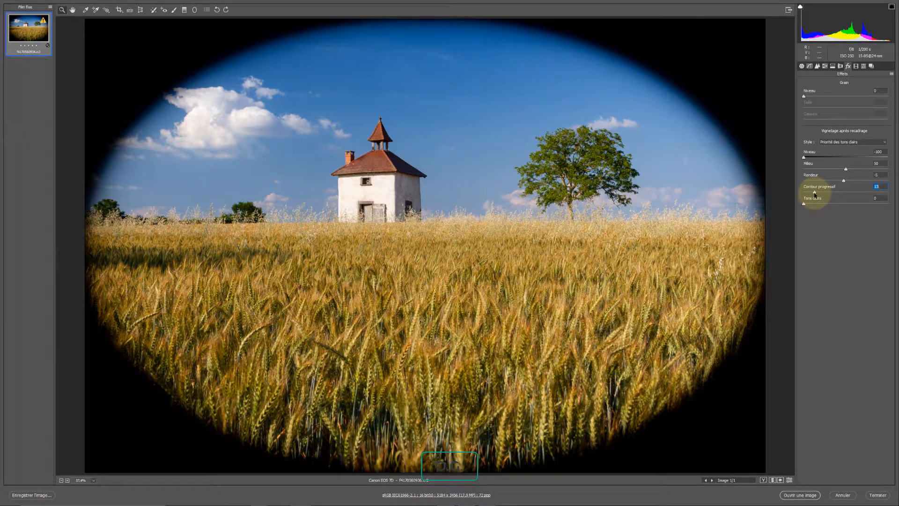
left_click_drag(815, 194, 873, 194)
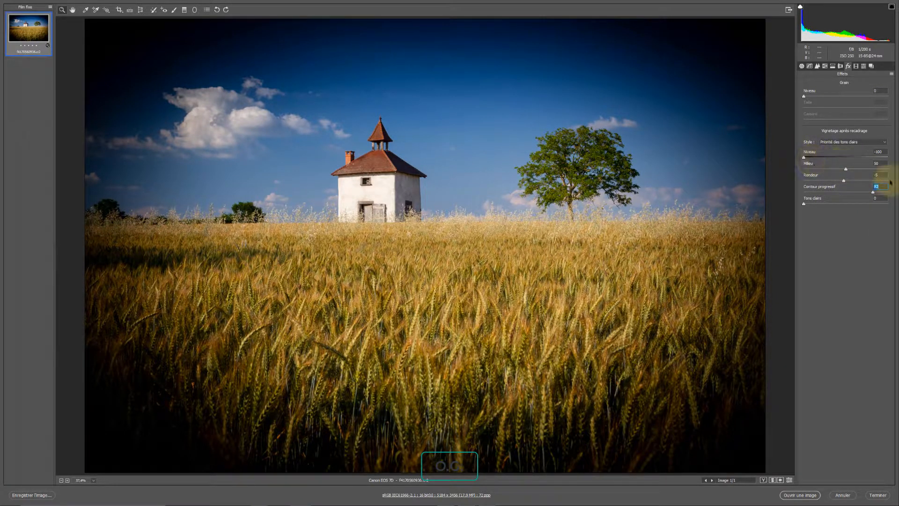
left_click(846, 169)
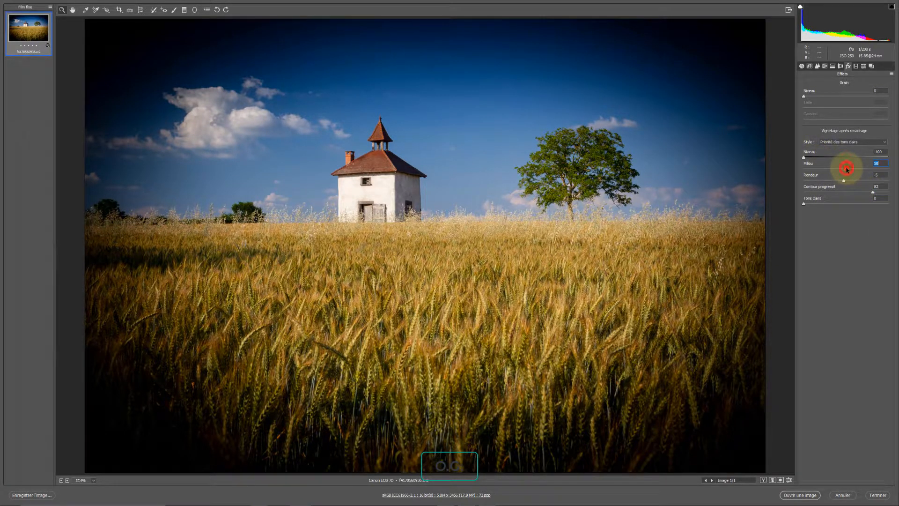
left_click(844, 181)
double_click(845, 181)
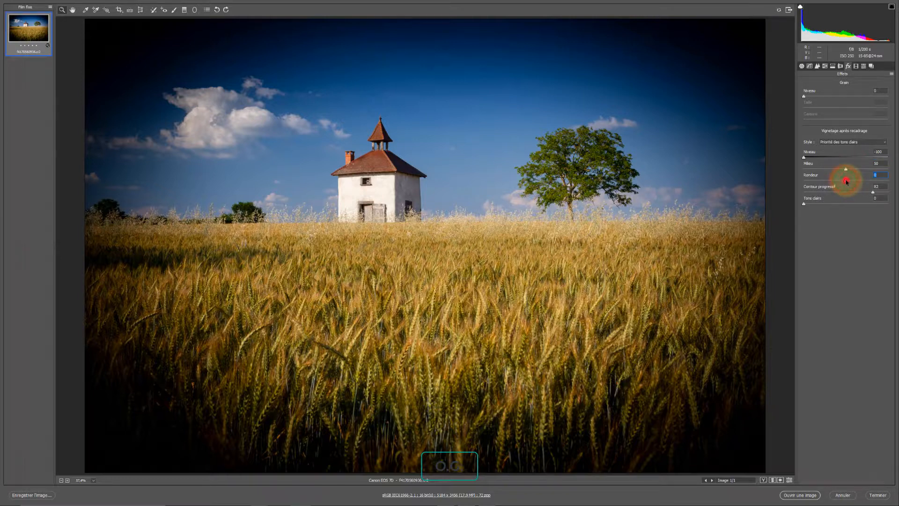
double_click(872, 192)
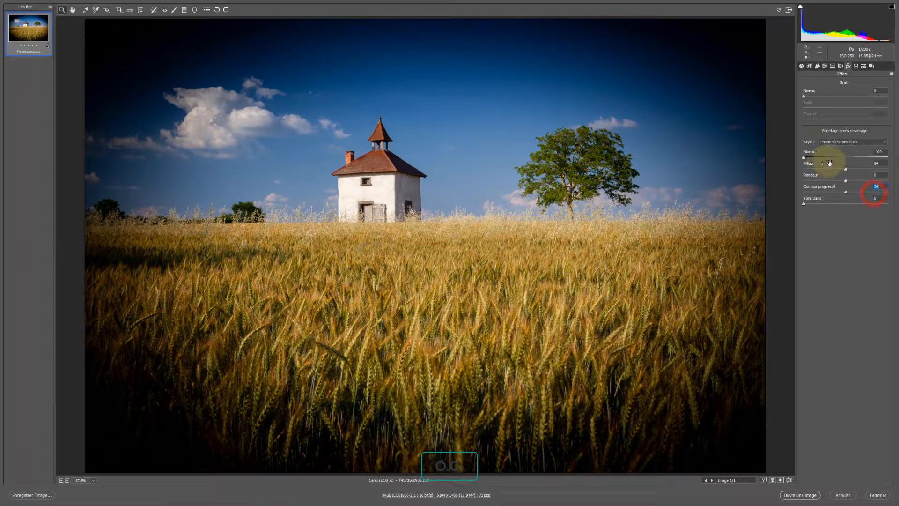
Set the post-crop vignetting amount to -6.
left_click_drag(883, 152, 850, 150)
type("-")
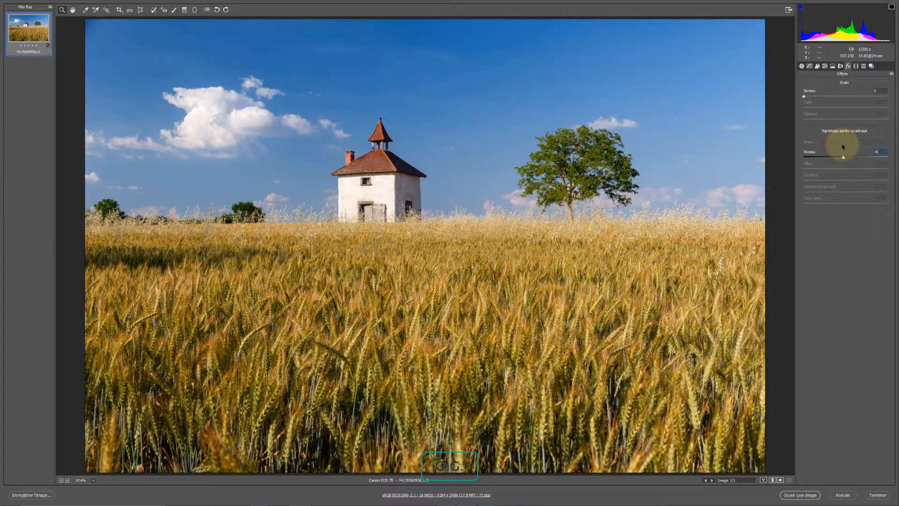
type("6")
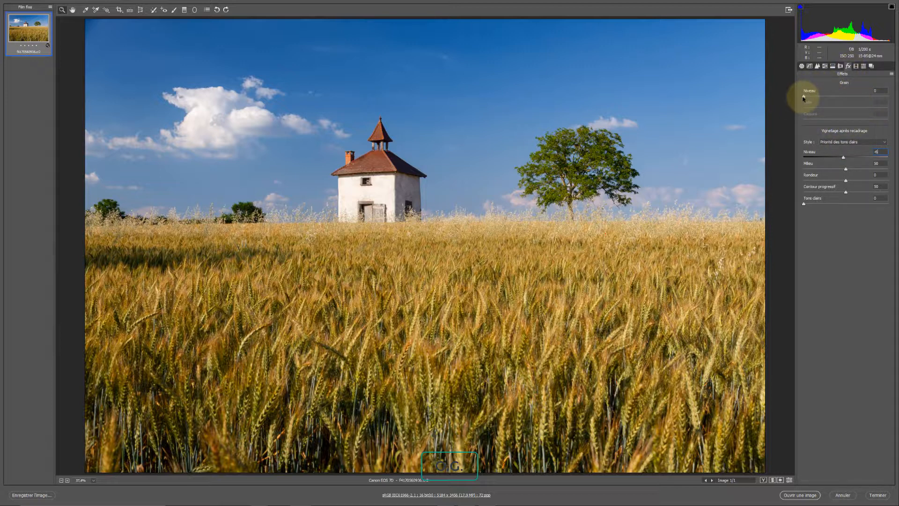
Set the grain amount to 100, zoom in on the sky, and try small and large grain sizes.
left_click_drag(803, 98, 895, 96)
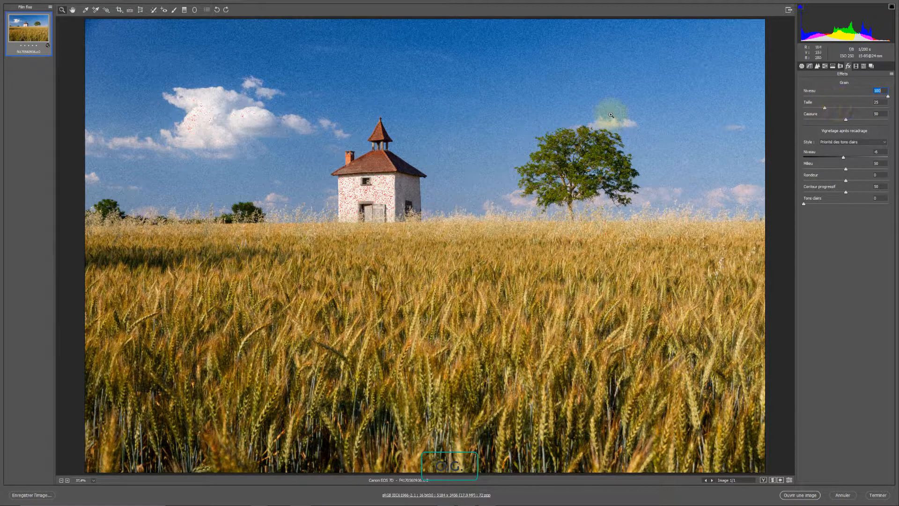
left_click(62, 10)
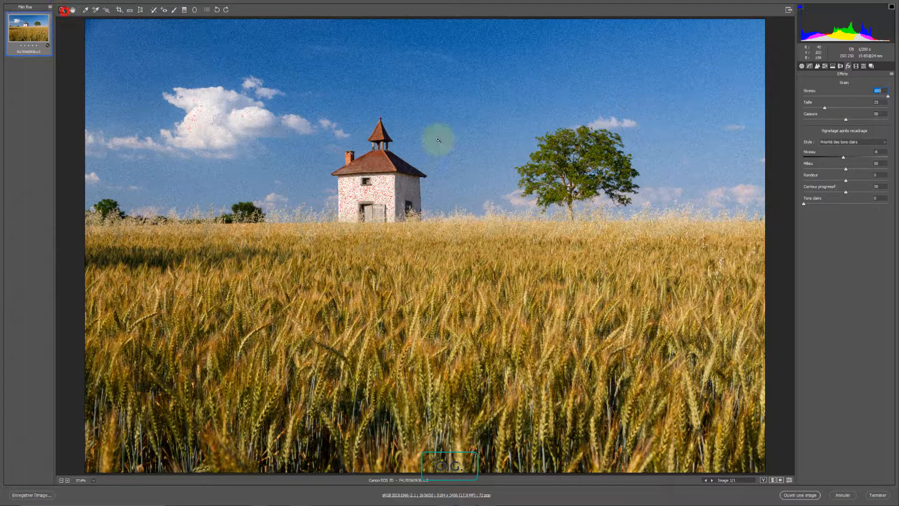
left_click(381, 162)
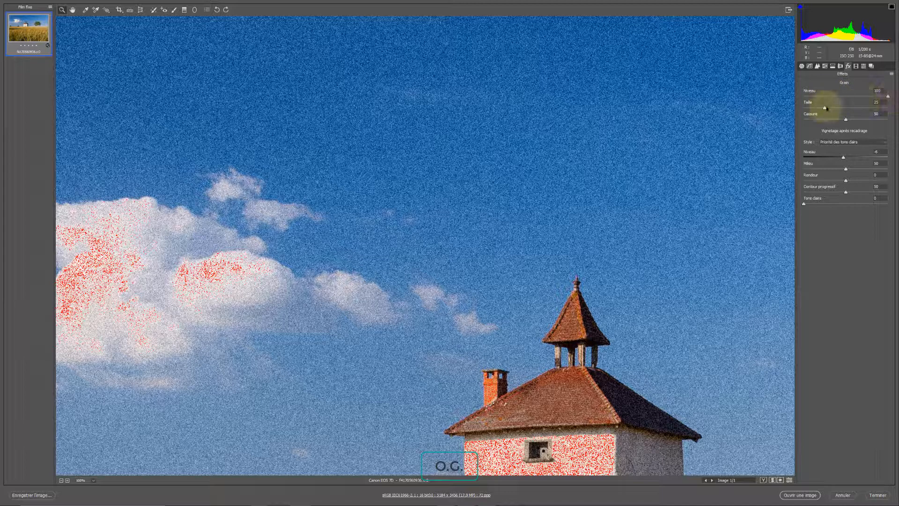
left_click_drag(825, 108, 795, 113)
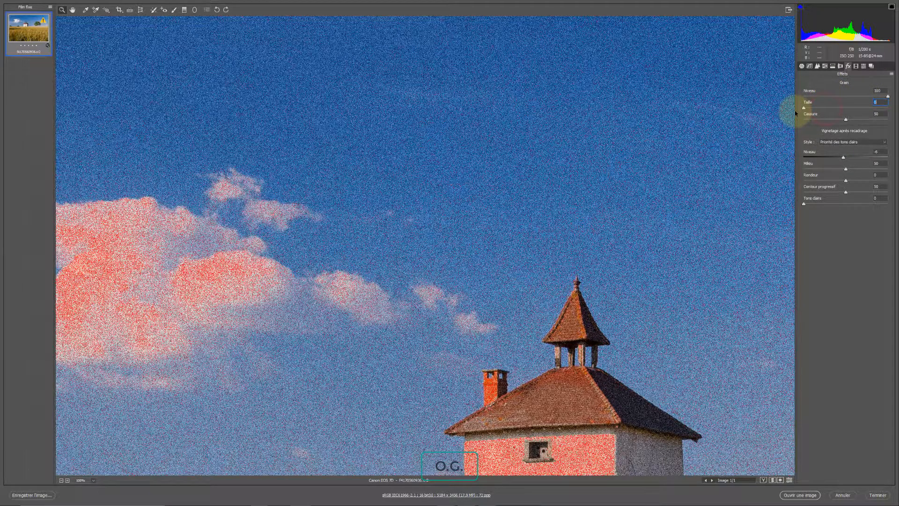
left_click_drag(895, 111, 874, 107)
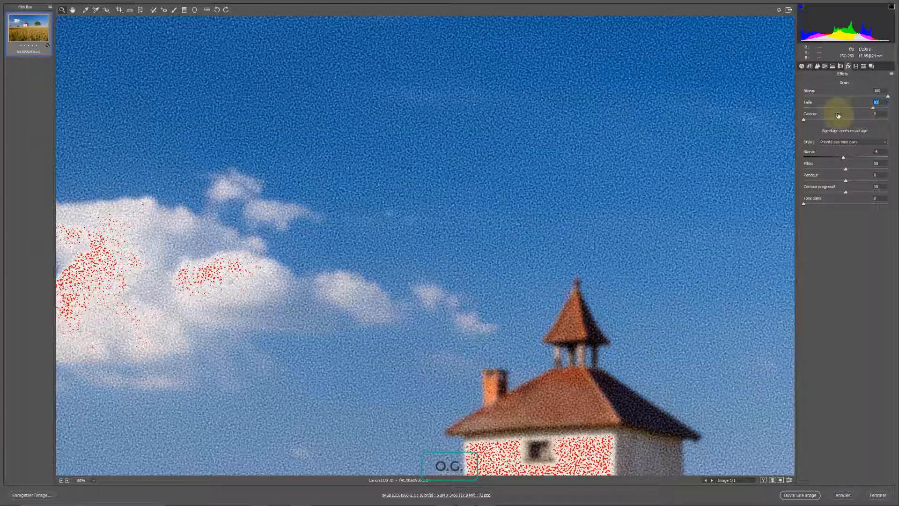